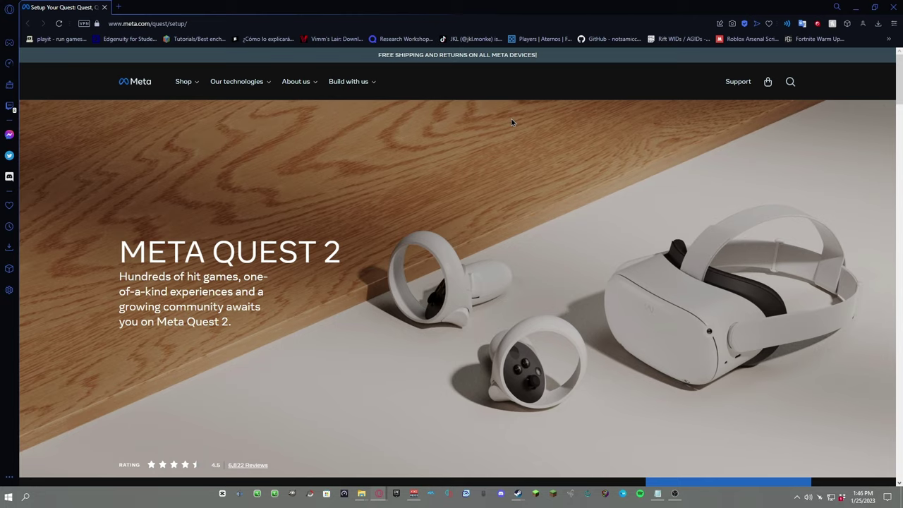
Download the Air Link and Link Cable software from the Meta Quest 2 setup page
scroll(640, 252, down, 1)
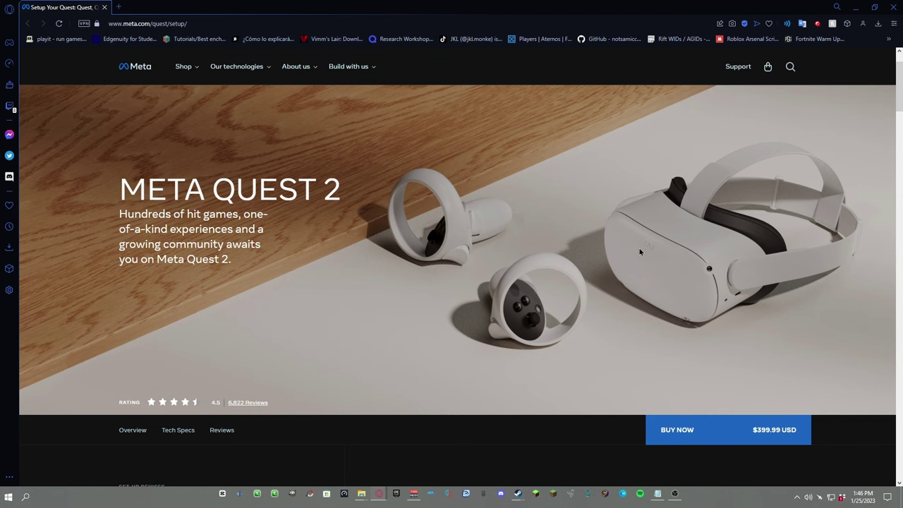
scroll(664, 249, up, 1)
scroll(664, 249, down, 10)
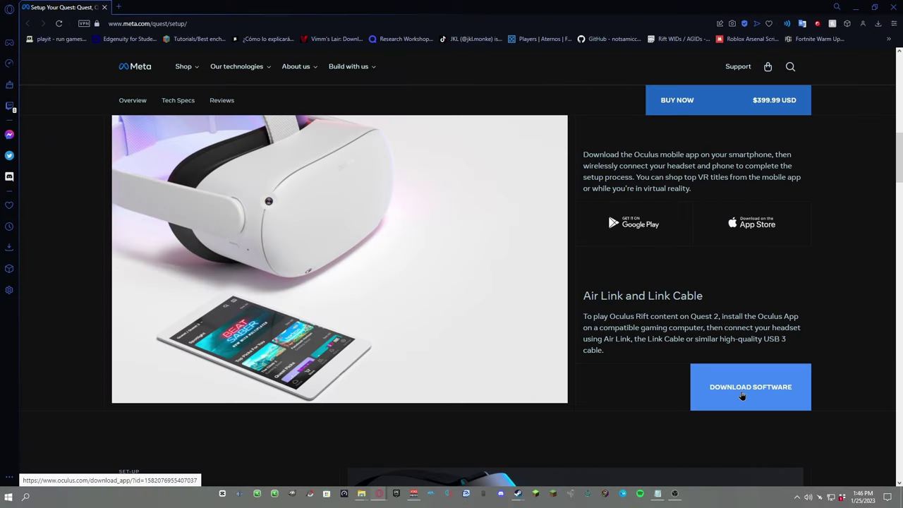
click(742, 396)
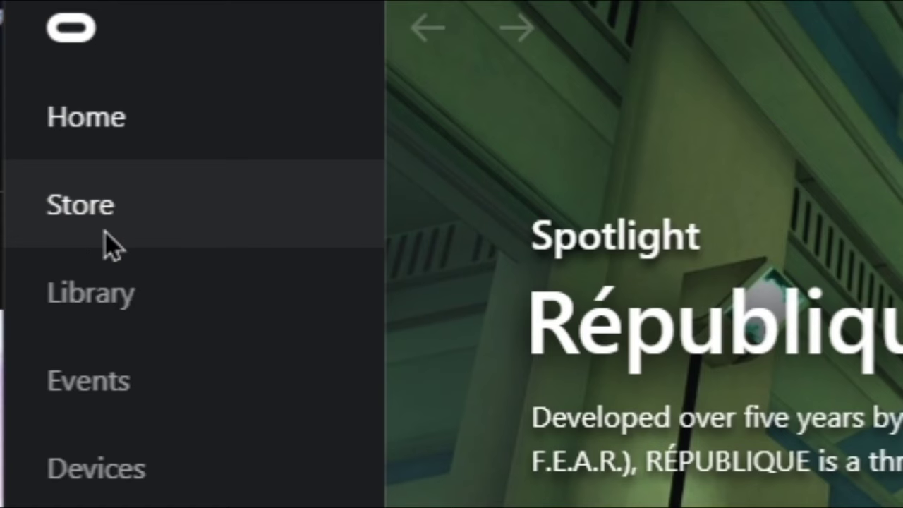
Open Gorilla Tag's page in the Oculus app's store, and search the Steam store for "gorilla"
click(50, 87)
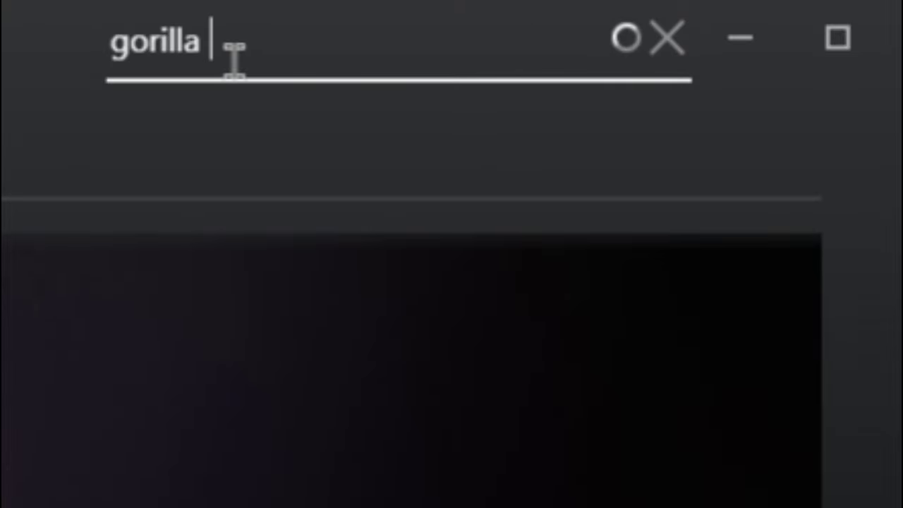
click(285, 187)
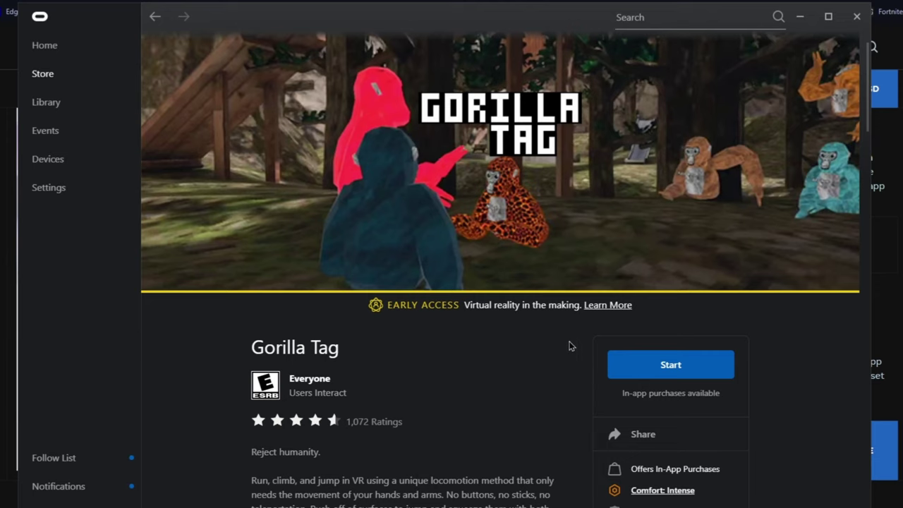
scroll(571, 345, down, 1)
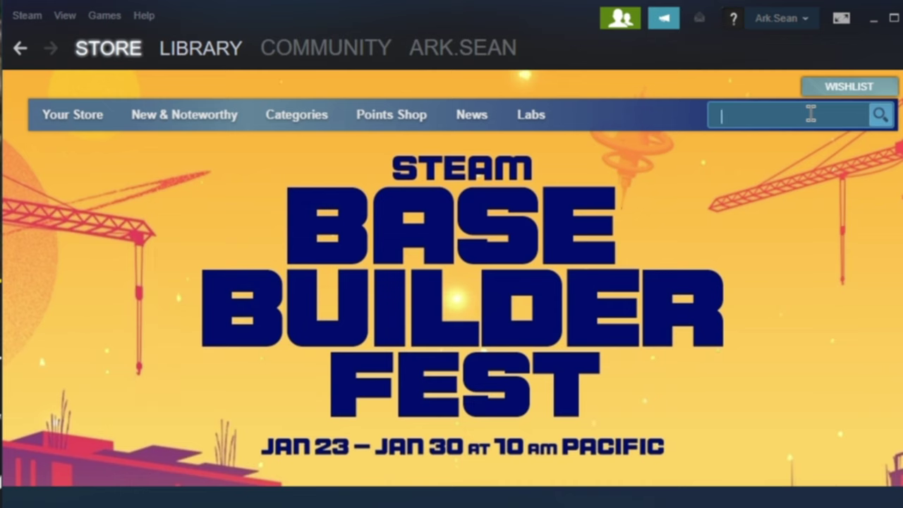
text(gorilla)
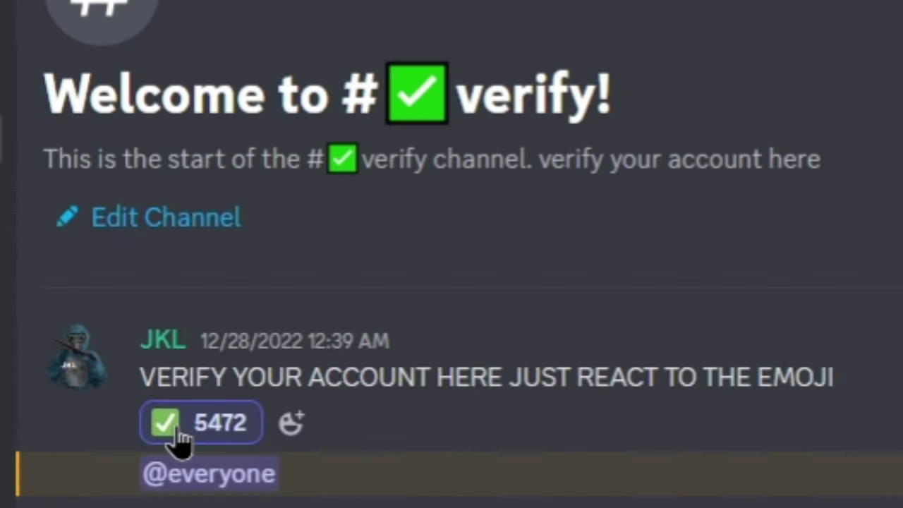
Switch to Discord and open the server's oculus-modding channel
mouse_move(191, 427)
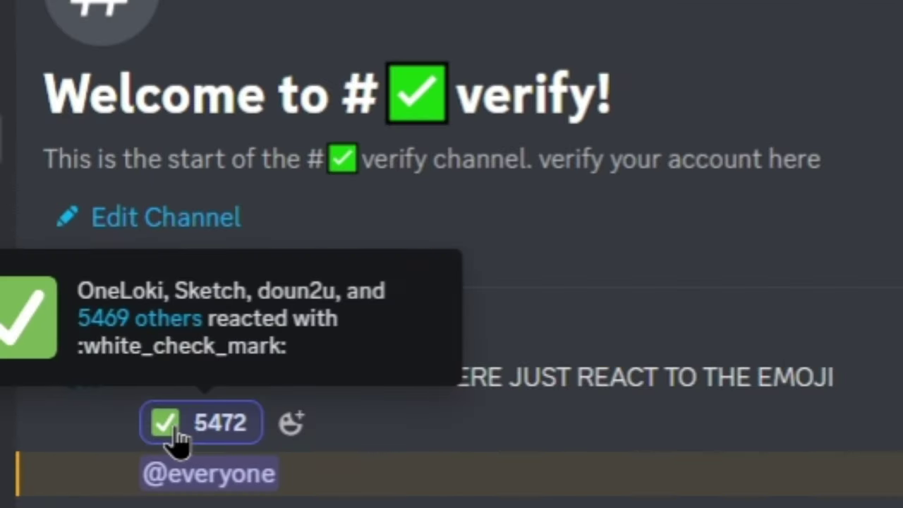
scroll(105, 370, down, 8)
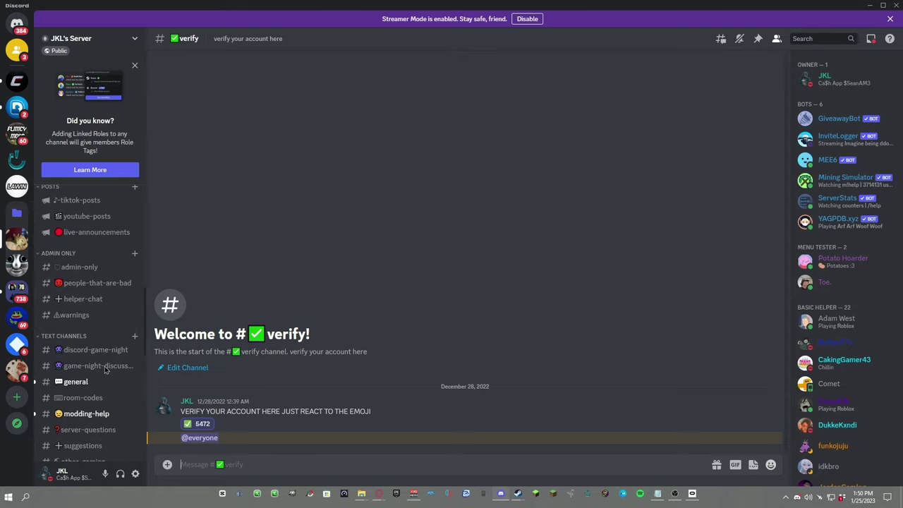
scroll(104, 370, down, 5)
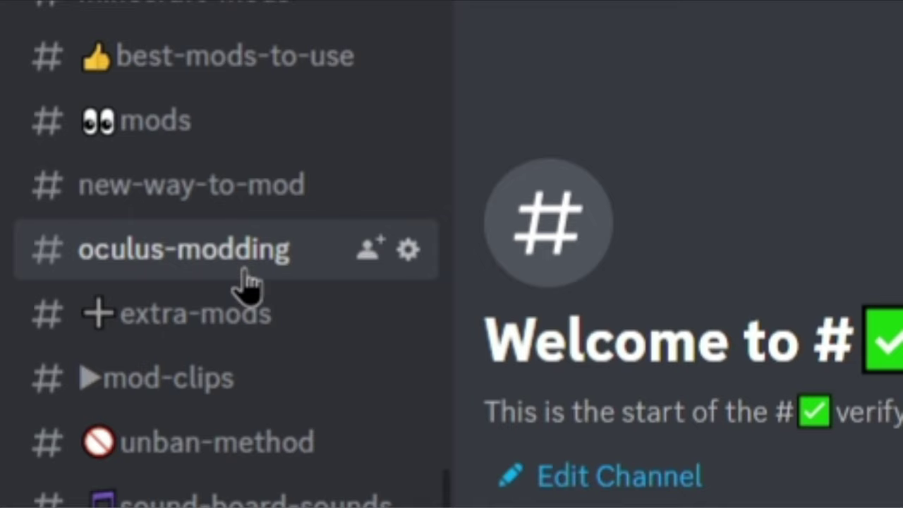
click(80, 311)
click(256, 235)
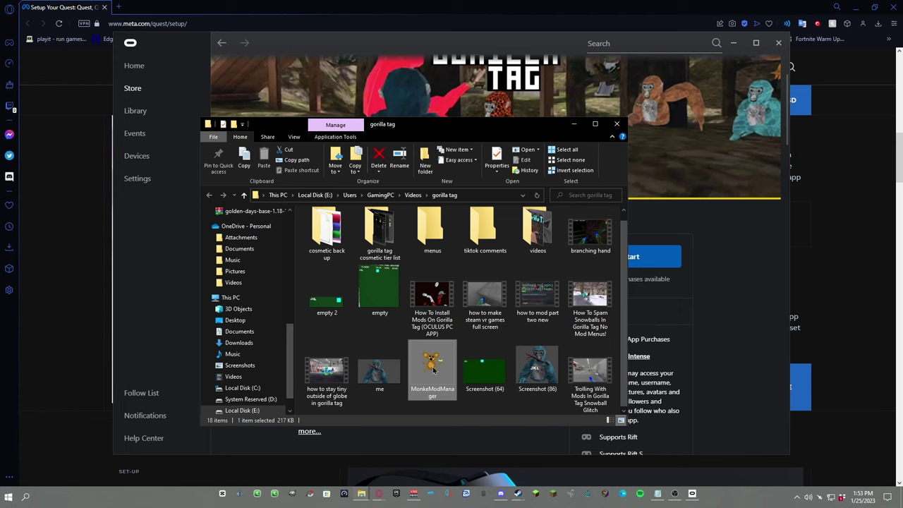
Launch MonkeModManager from the gorilla tag folder and reveal the full folder path in its game-location browser
double_click(434, 369)
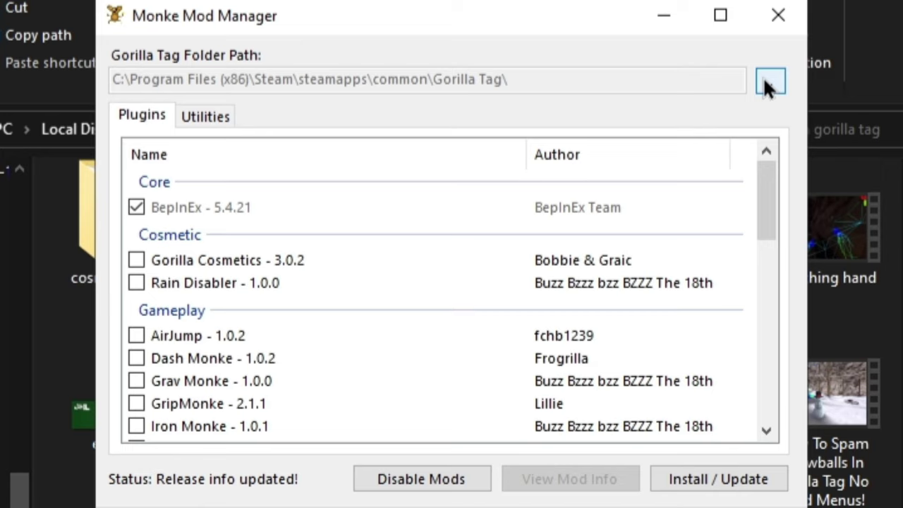
click(770, 82)
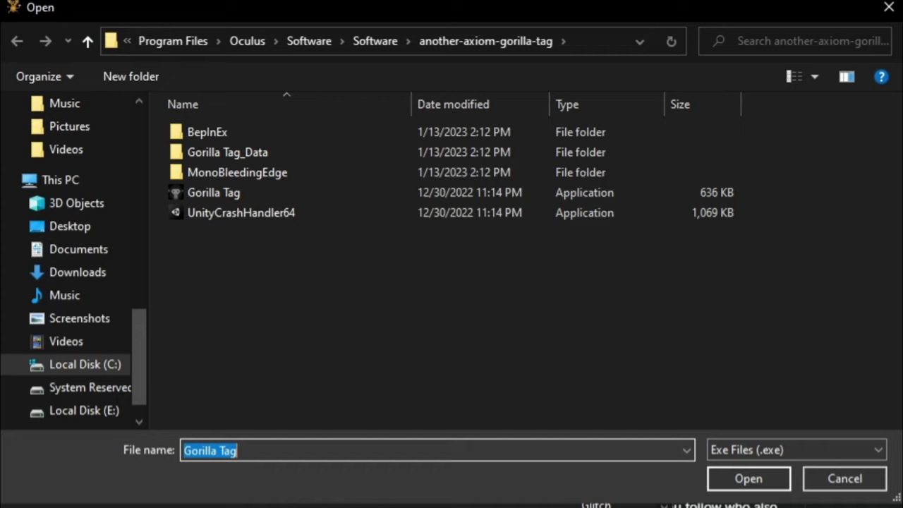
click(597, 43)
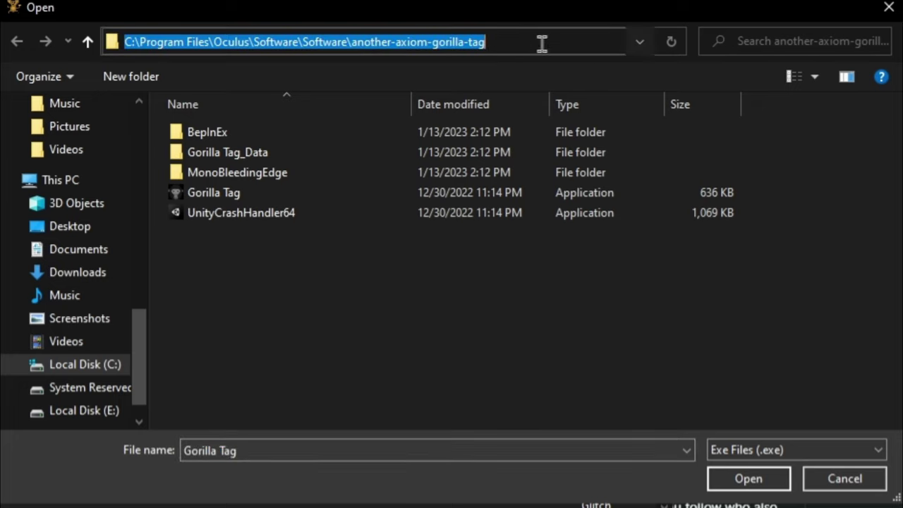
click(297, 353)
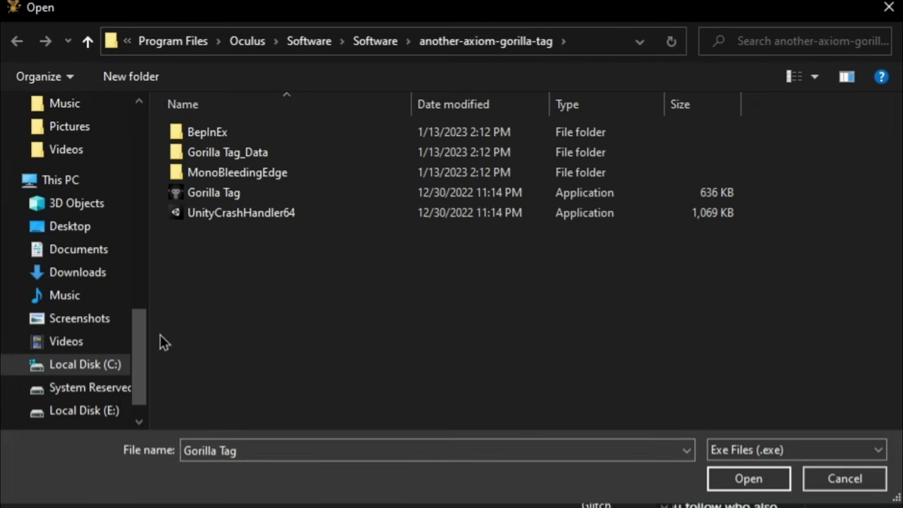
Set the game location to the Gorilla Tag application in C:\Program Files\Oculus\Software\Software\another-axiom-gorilla-tag
click(60, 372)
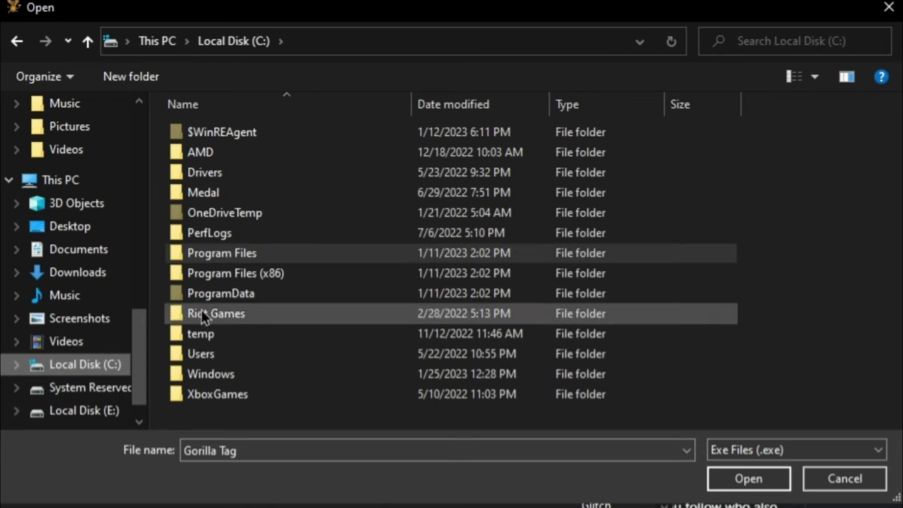
double_click(230, 260)
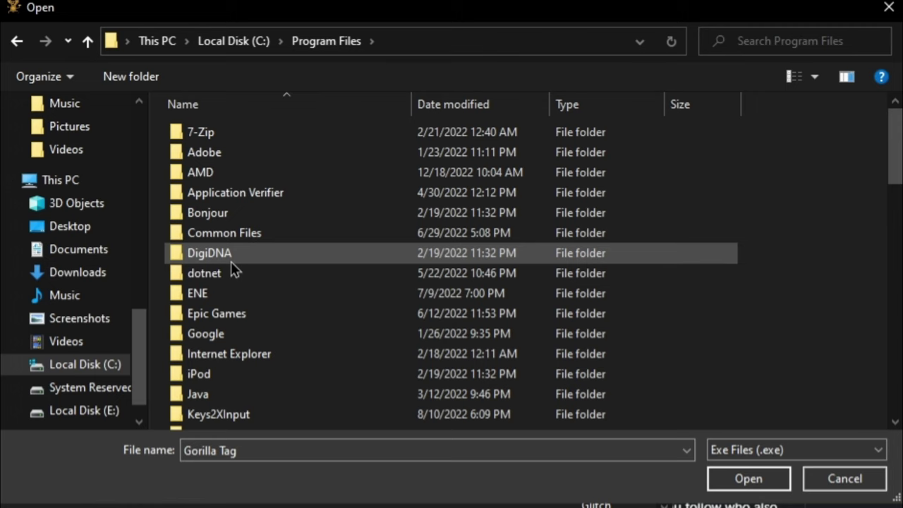
scroll(231, 261, down, 6)
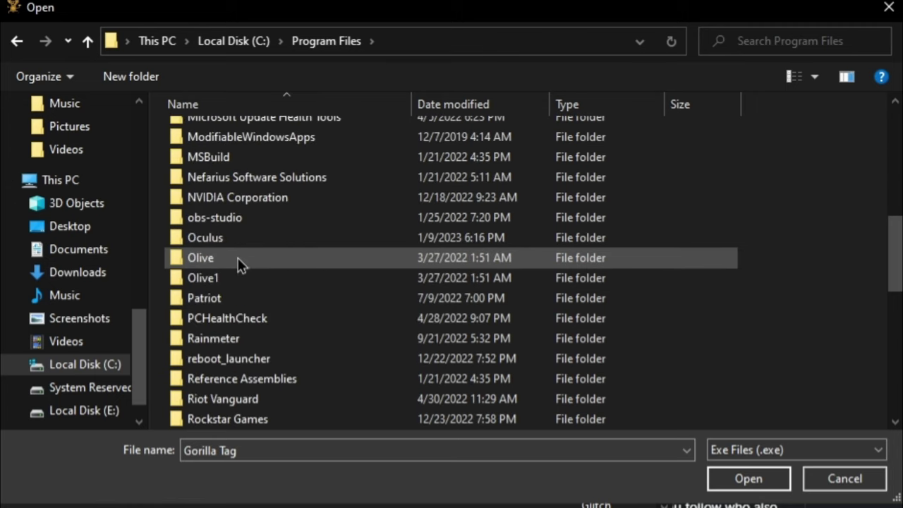
double_click(242, 249)
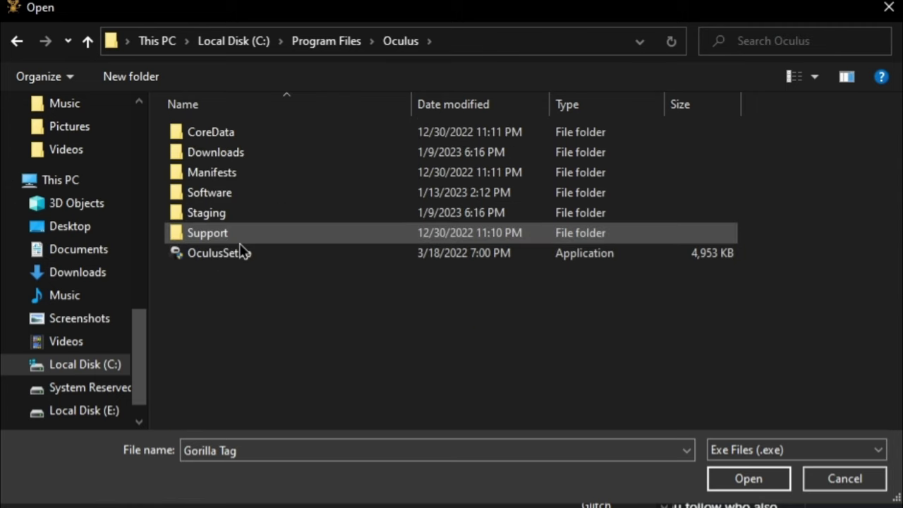
double_click(251, 199)
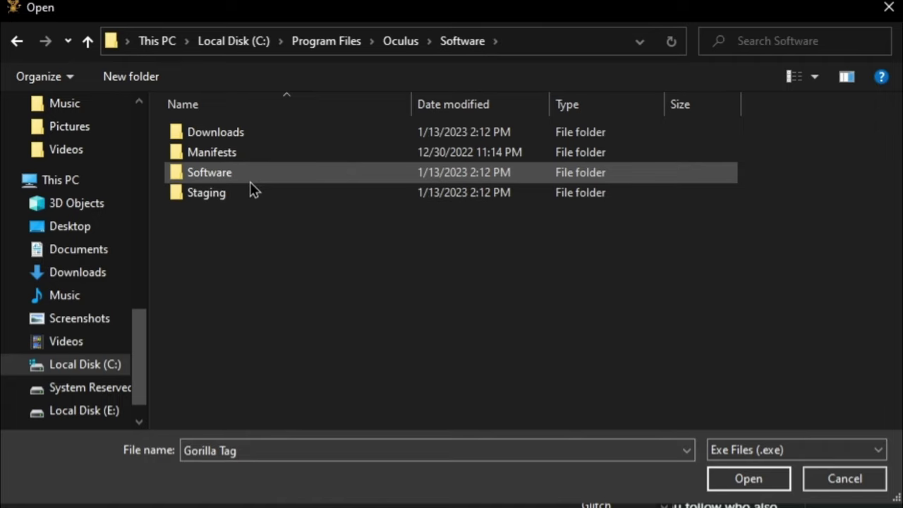
double_click(247, 179)
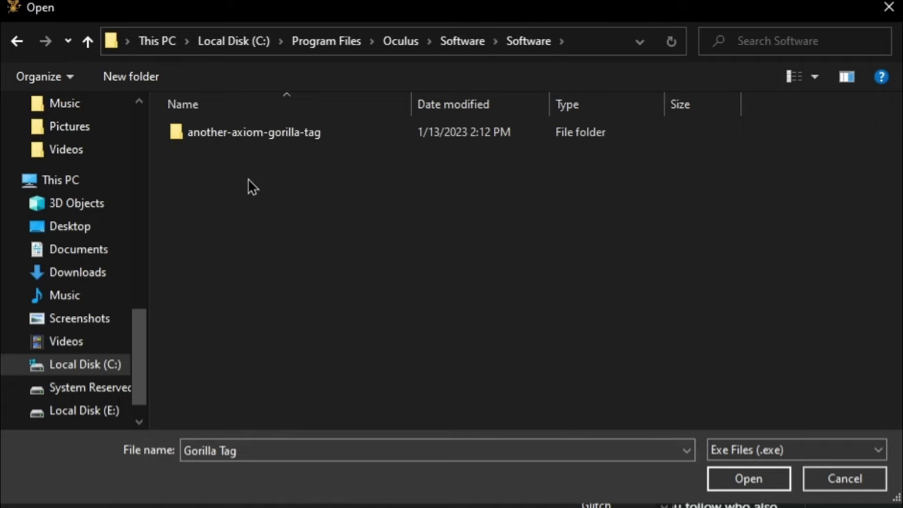
double_click(273, 138)
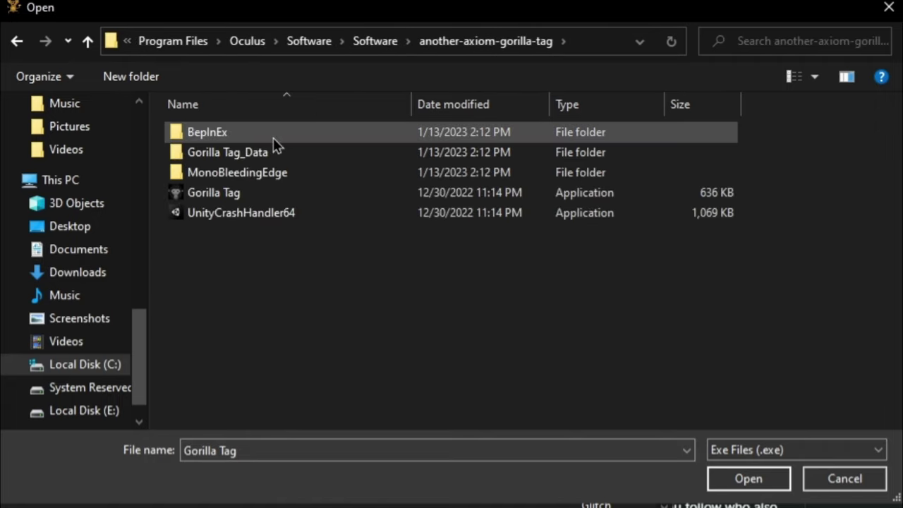
click(197, 197)
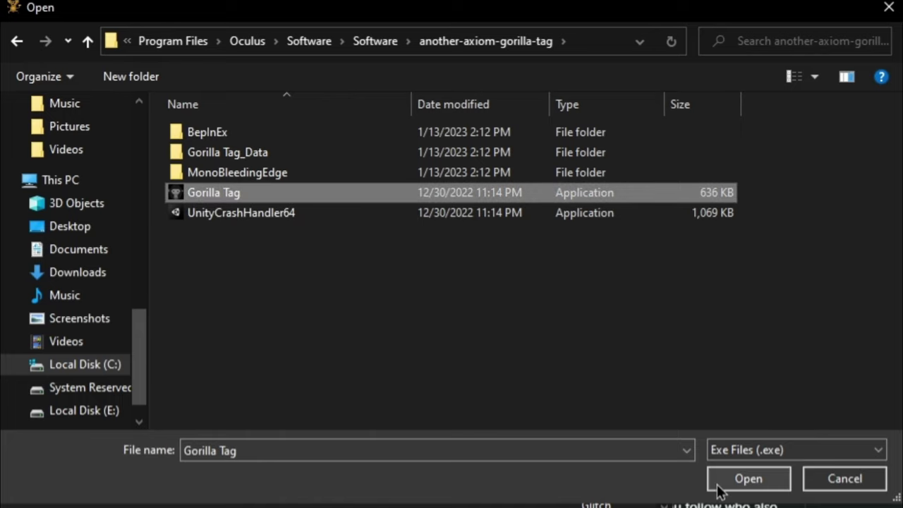
click(747, 478)
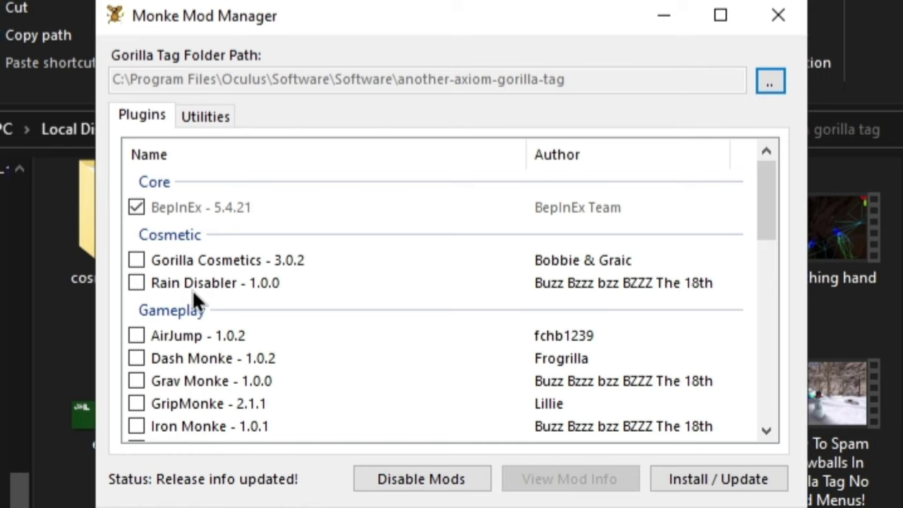
Choose the Gorilla Cosmetics, Haunted Mod Menu, Computer Interface and TMPLoader plugins in Monke Mod Manager
click(136, 260)
scroll(211, 286, down, 4)
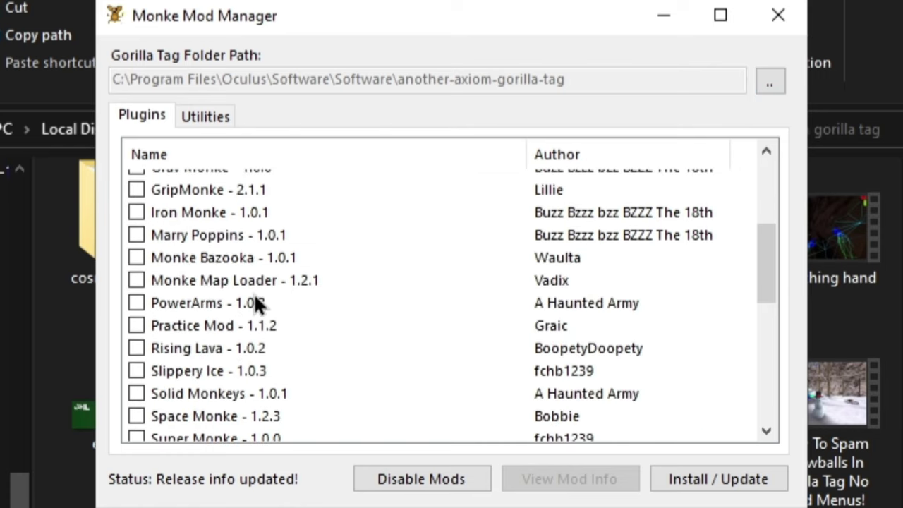
scroll(247, 291, down, 3)
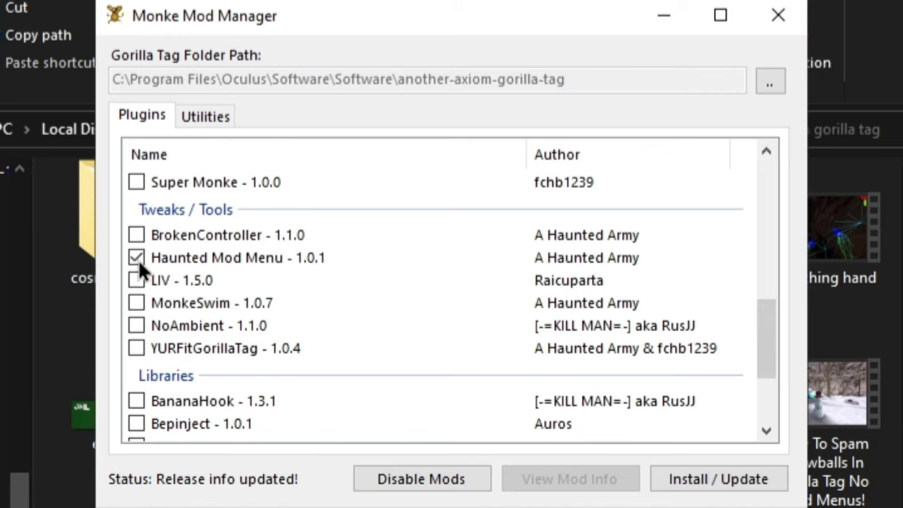
scroll(138, 259, down, 2)
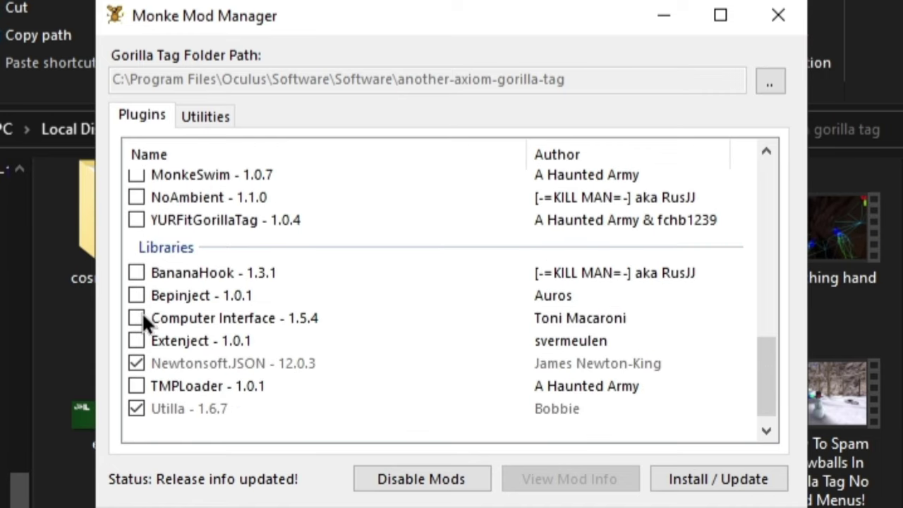
click(142, 317)
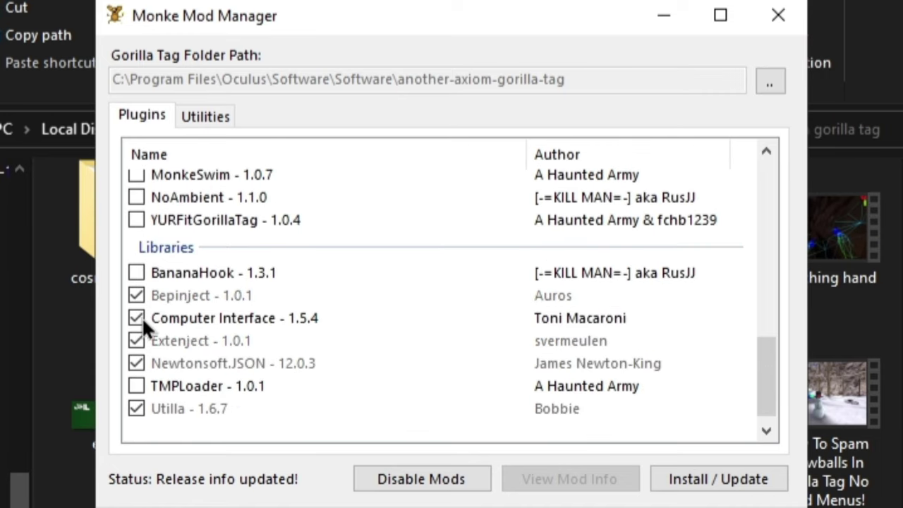
click(135, 387)
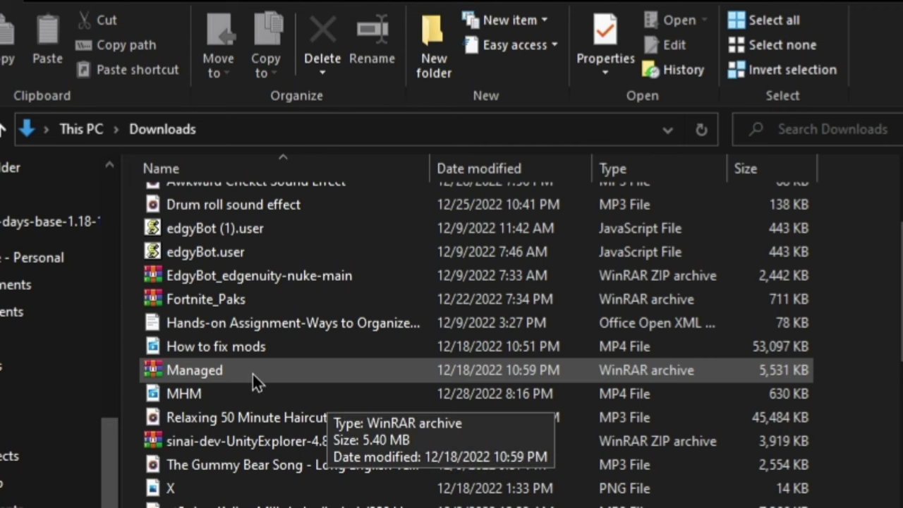
Open the Managed archive from the Downloads folder in WinRAR, accepting the security warning and dismissing the blank popup window
double_click(252, 373)
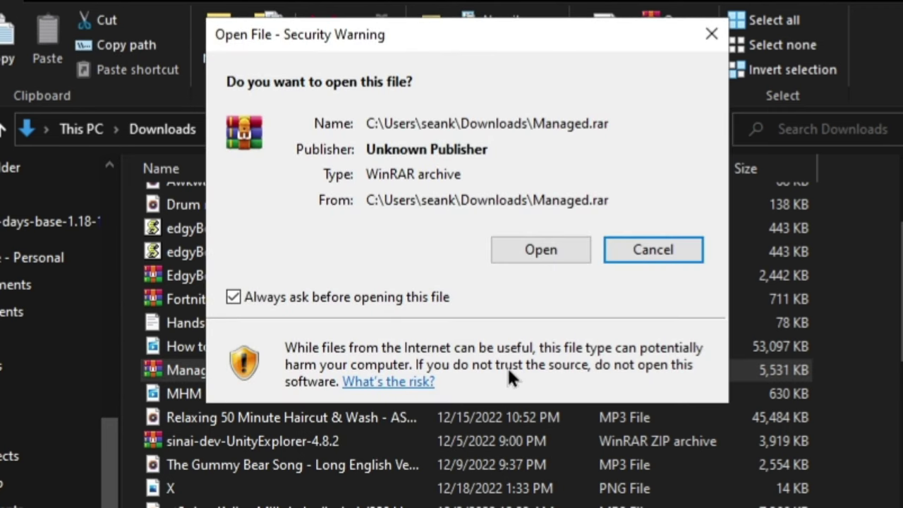
click(561, 257)
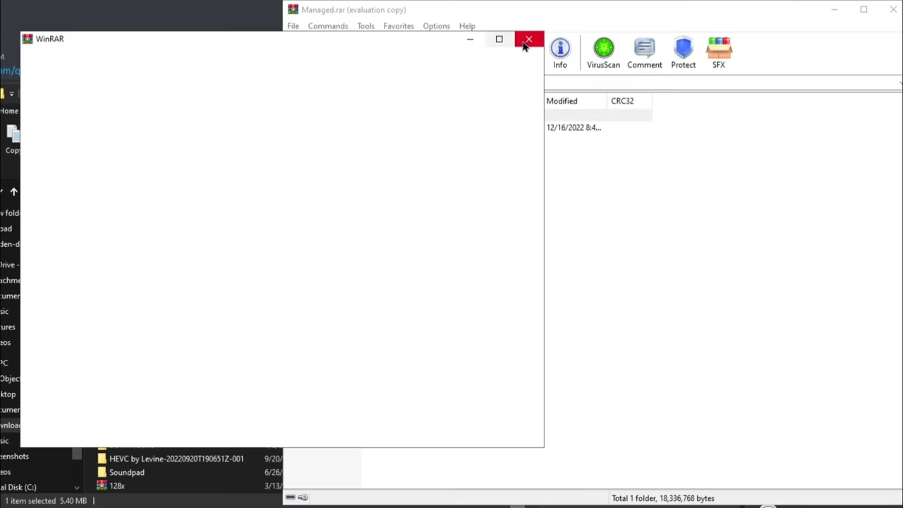
click(529, 40)
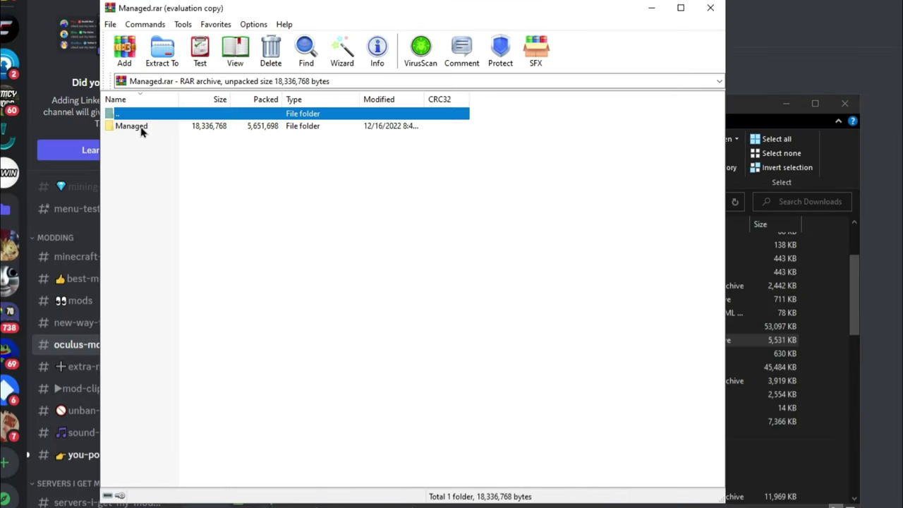
Copy all the files inside the archive's Managed folder
double_click(140, 129)
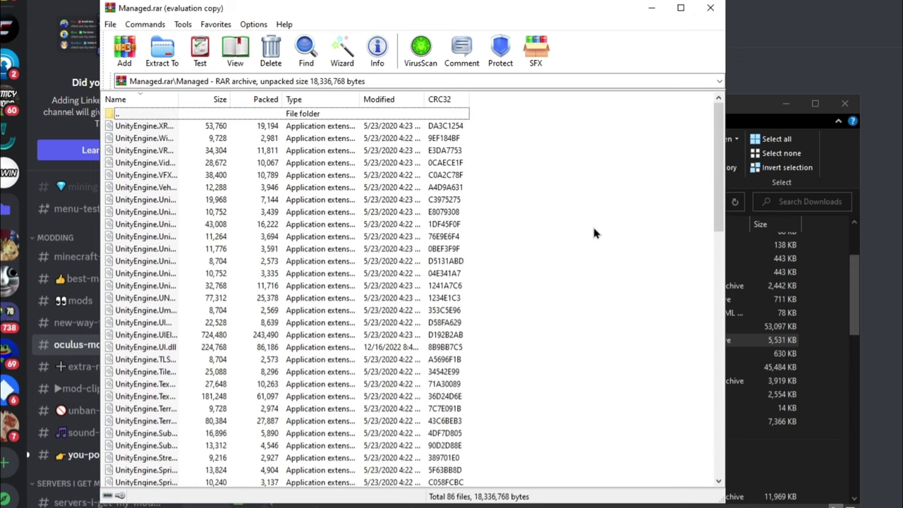
key(ctrl+a)
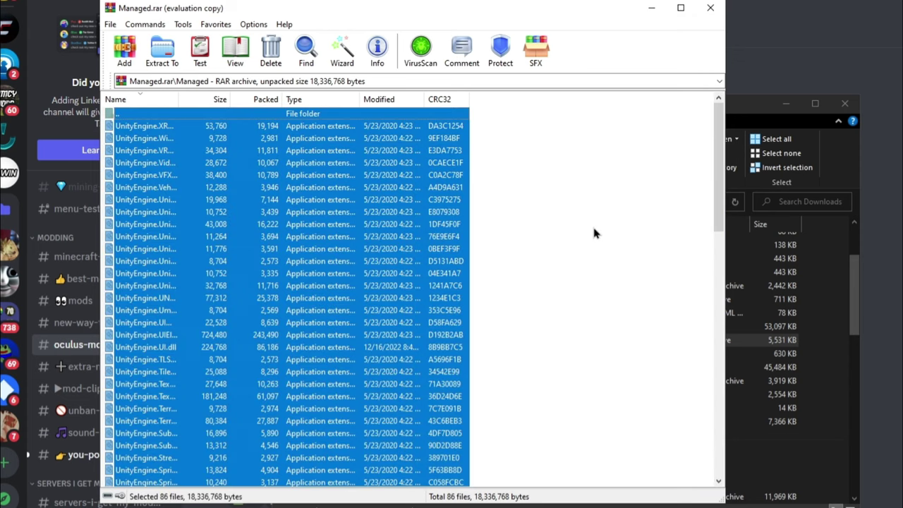
key(ctrl+c)
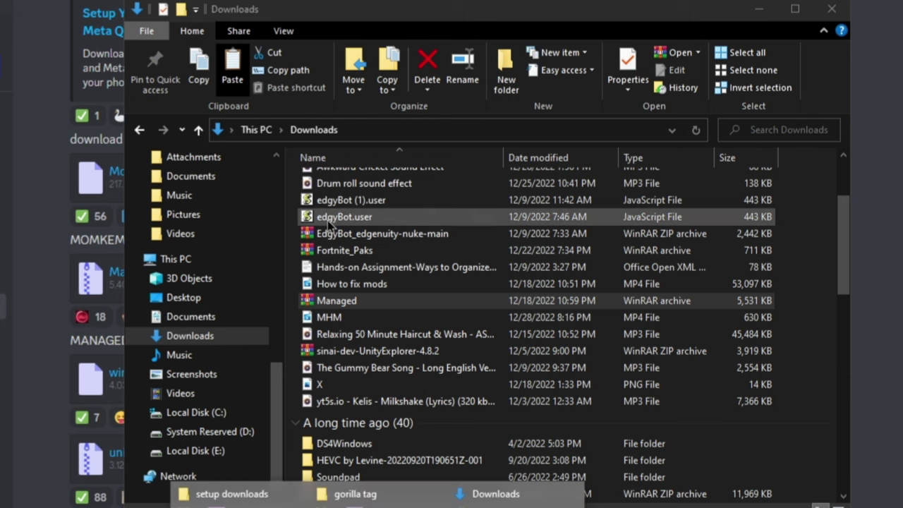
Paste the copied files into C:\Program Files\Oculus\Software\Software\another-axiom-gorilla-tag\Gorilla Tag_Data\Managed, replacing the files with the same names
click(200, 418)
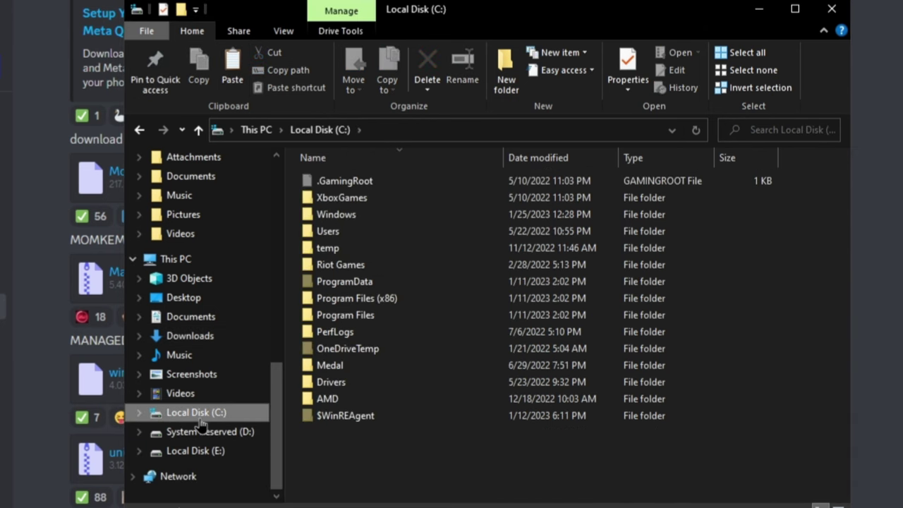
double_click(364, 319)
scroll(365, 325, down, 6)
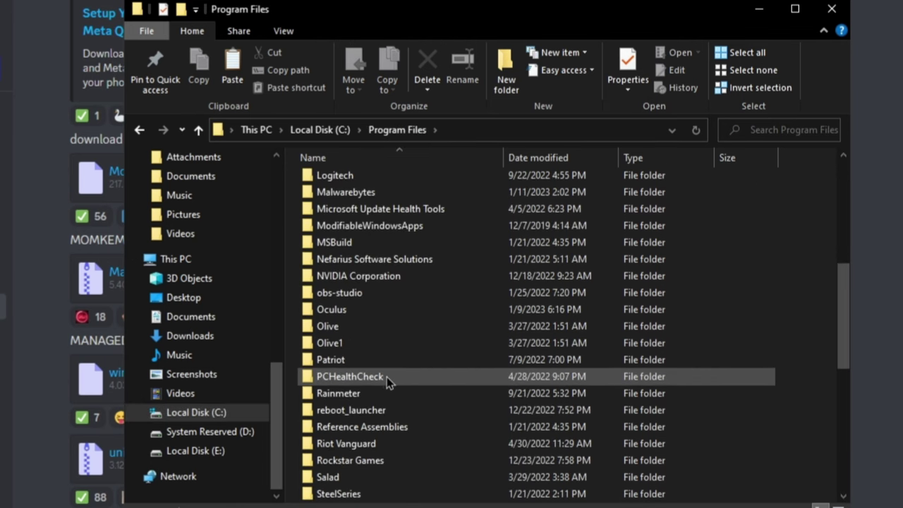
double_click(363, 322)
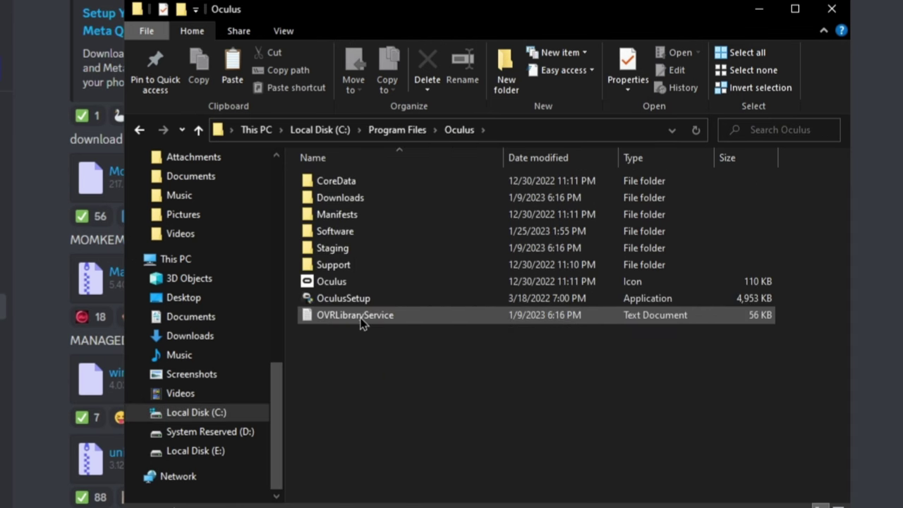
double_click(381, 232)
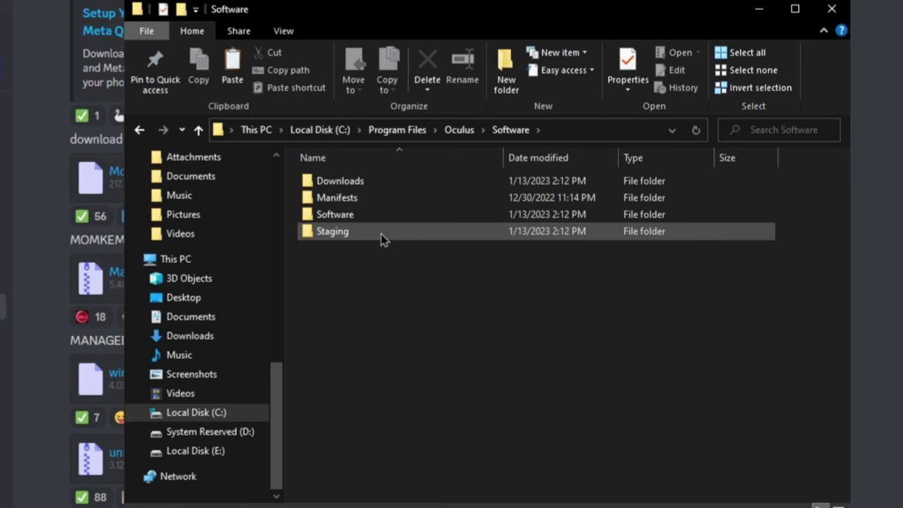
double_click(382, 214)
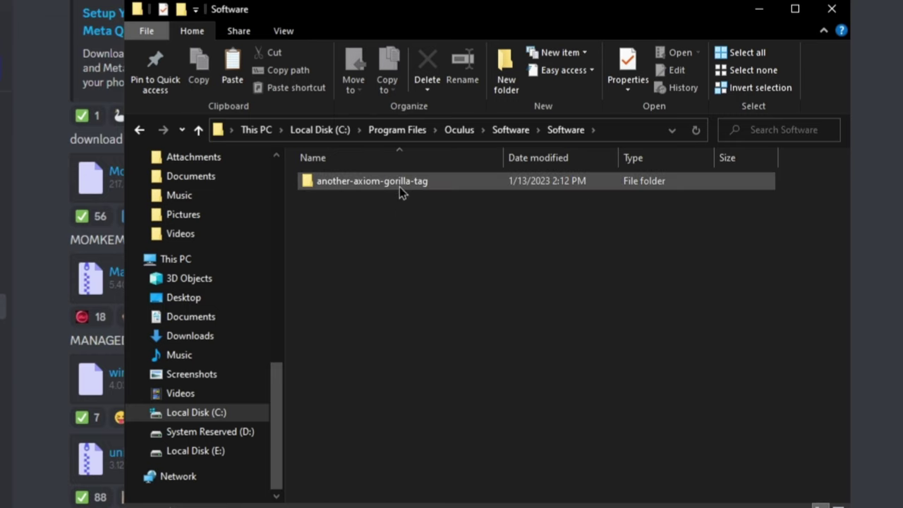
double_click(400, 182)
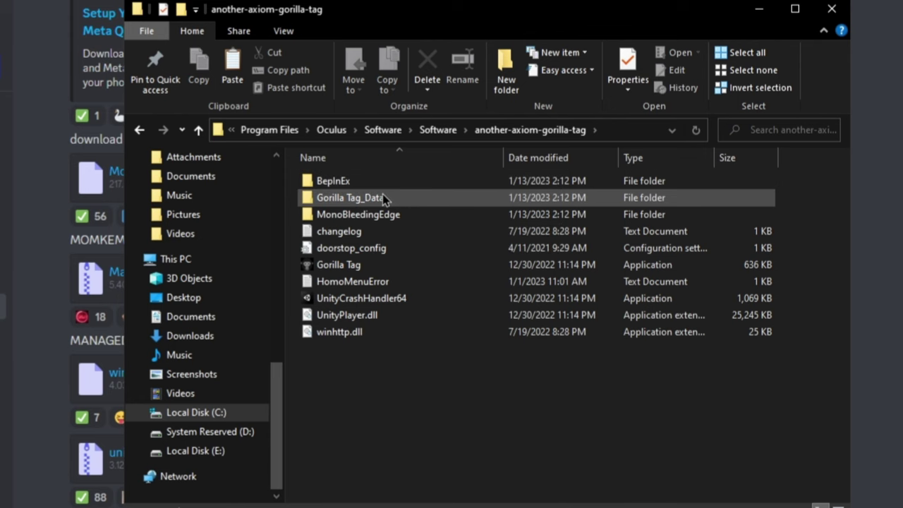
double_click(383, 198)
double_click(367, 182)
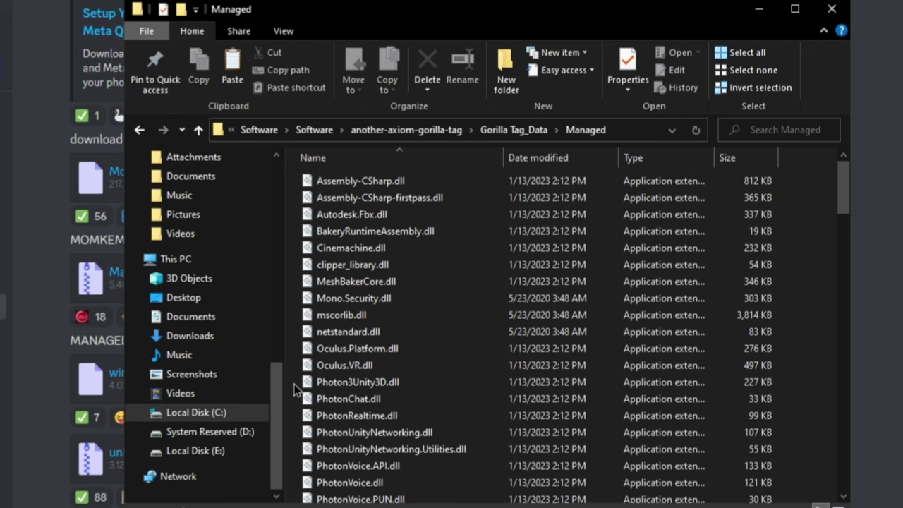
key(ctrl+a)
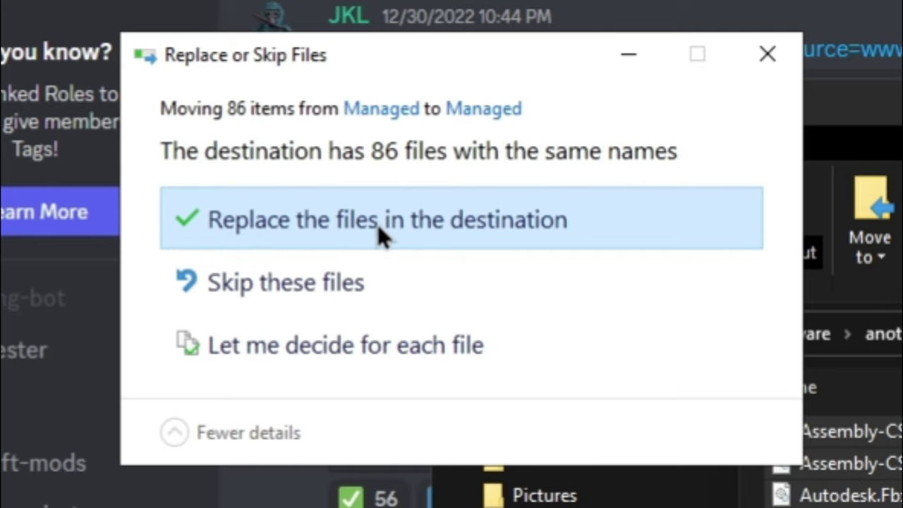
click(393, 219)
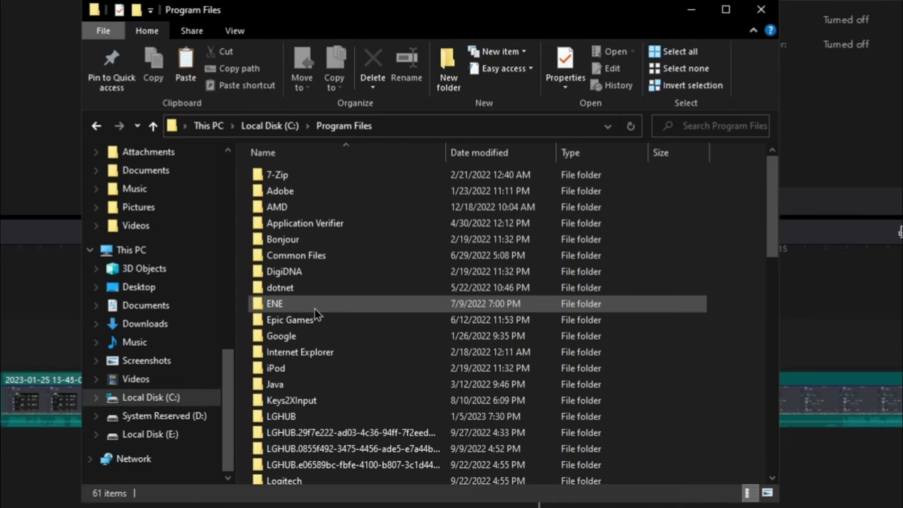
Open the plugins folder inside BepInEx in Program Files\Oculus\Software\Software\another-axiom-gorilla-tag
scroll(317, 339, down, 8)
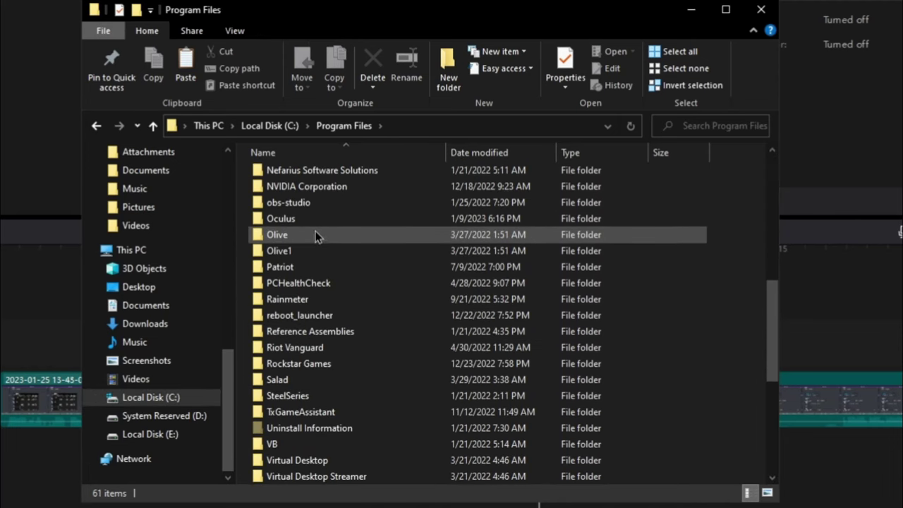
double_click(310, 219)
double_click(310, 225)
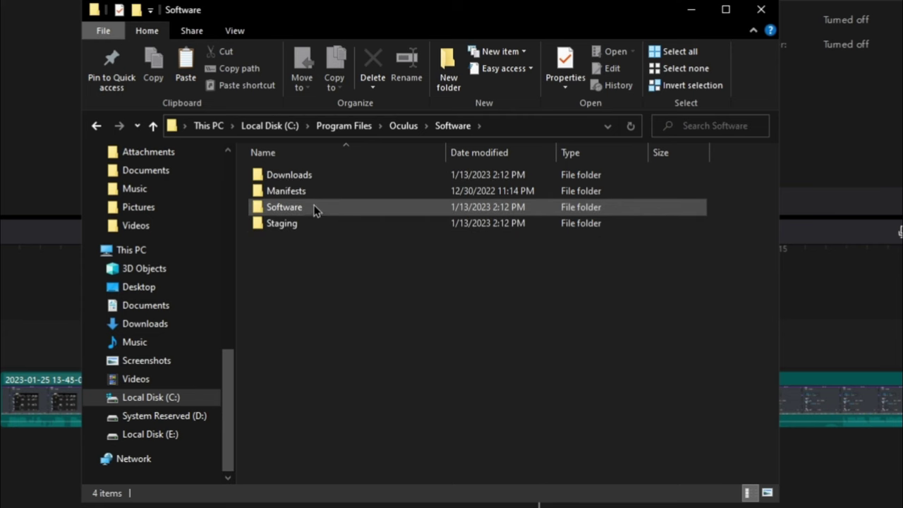
double_click(313, 207)
double_click(300, 177)
double_click(286, 176)
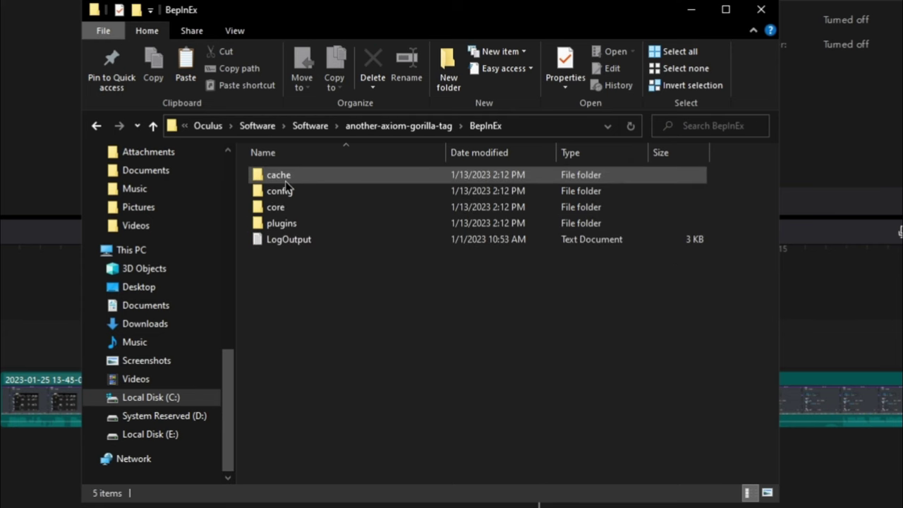
double_click(282, 223)
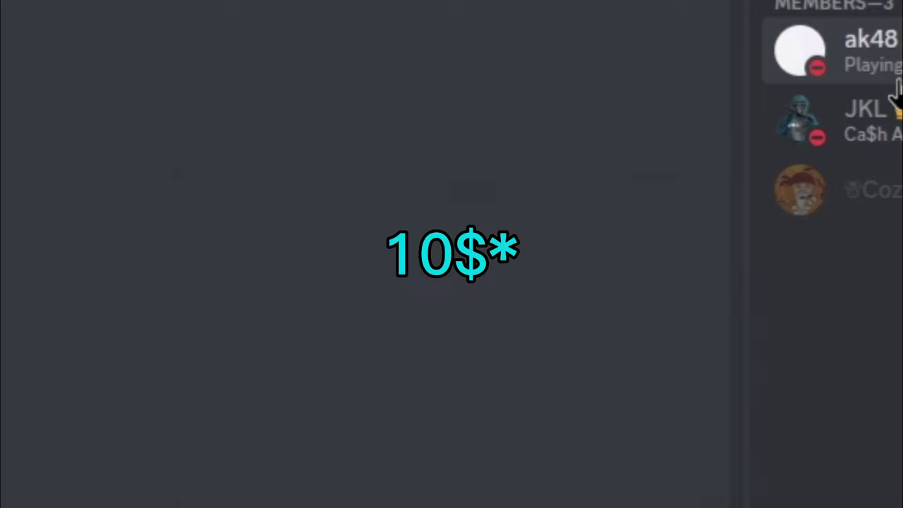
Switch to Discord and view the profile of the first member in the member list
click(834, 85)
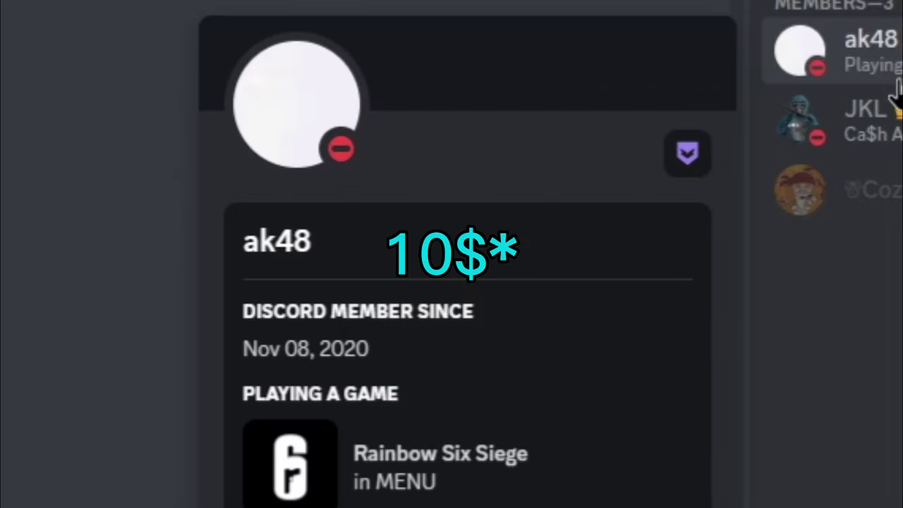